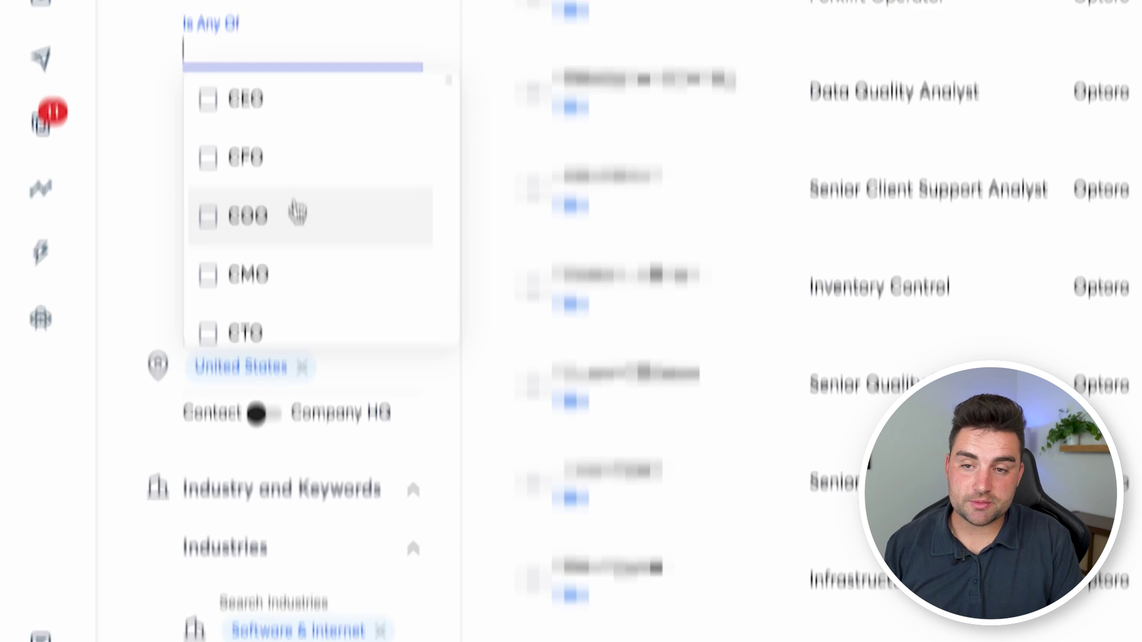
Filter the leads to the job titles Chief Product Officer and Product Manager.
{"action": "type", "text": "e"}
{"action": "key", "text": "BackSpace"}
{"action": "type", "text": "ief Pr"}
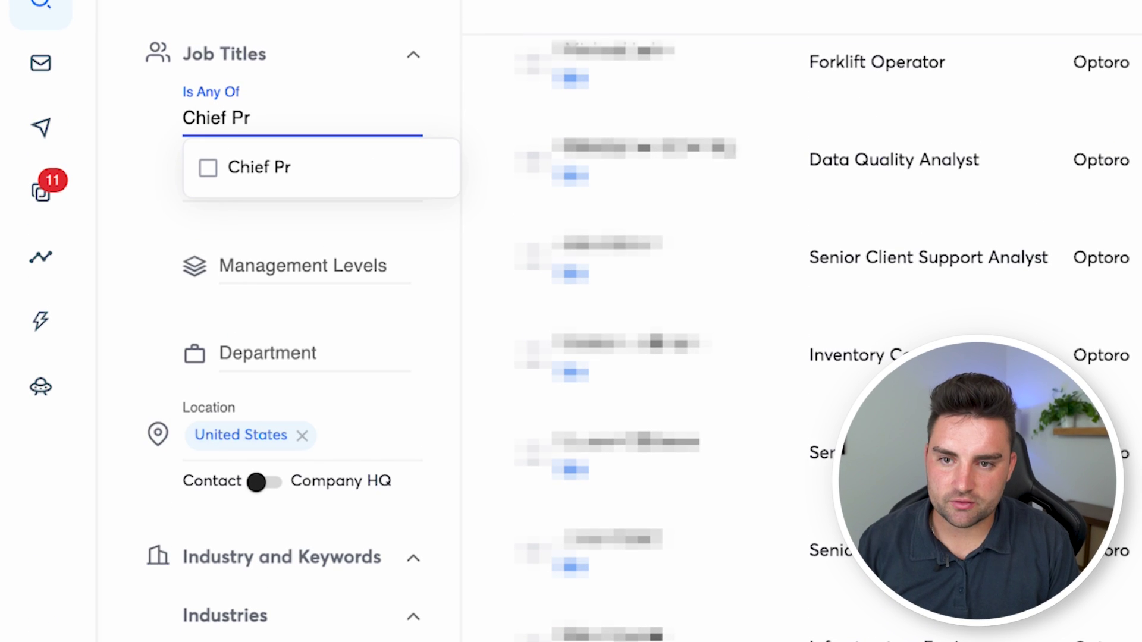
{"action": "type", "text": "oduct Officer"}
{"action": "left_click", "coordinate": [211, 170]}
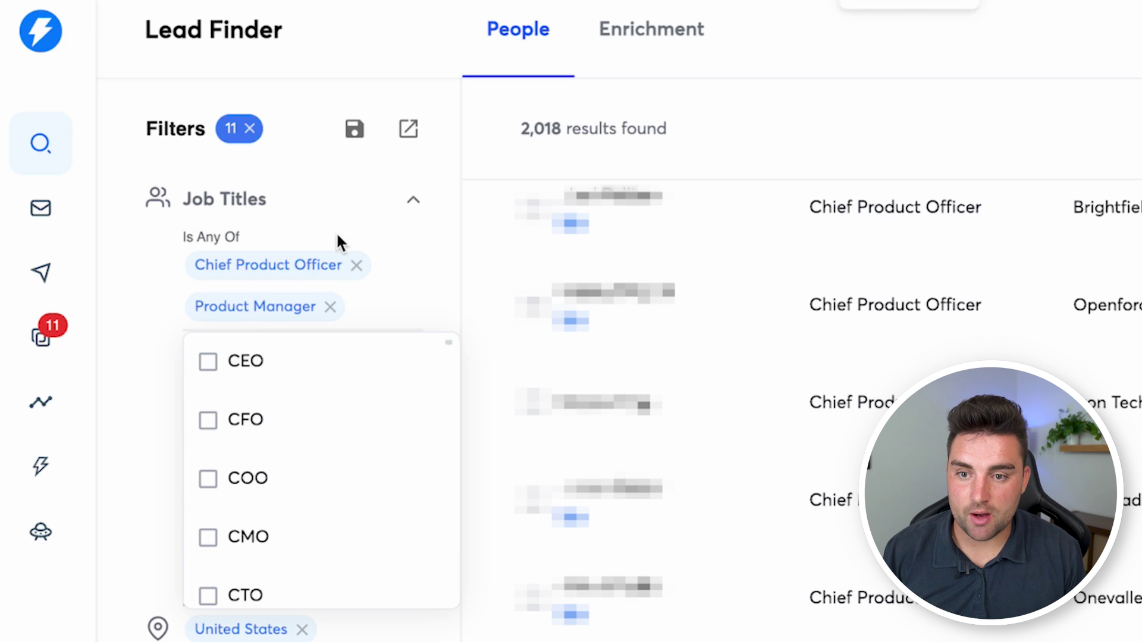
Restrict the management levels to C-Level, VP-Level and Director-Level.
{"action": "scroll", "coordinate": [285, 509], "scroll_direction": "down", "scroll_amount": 3}
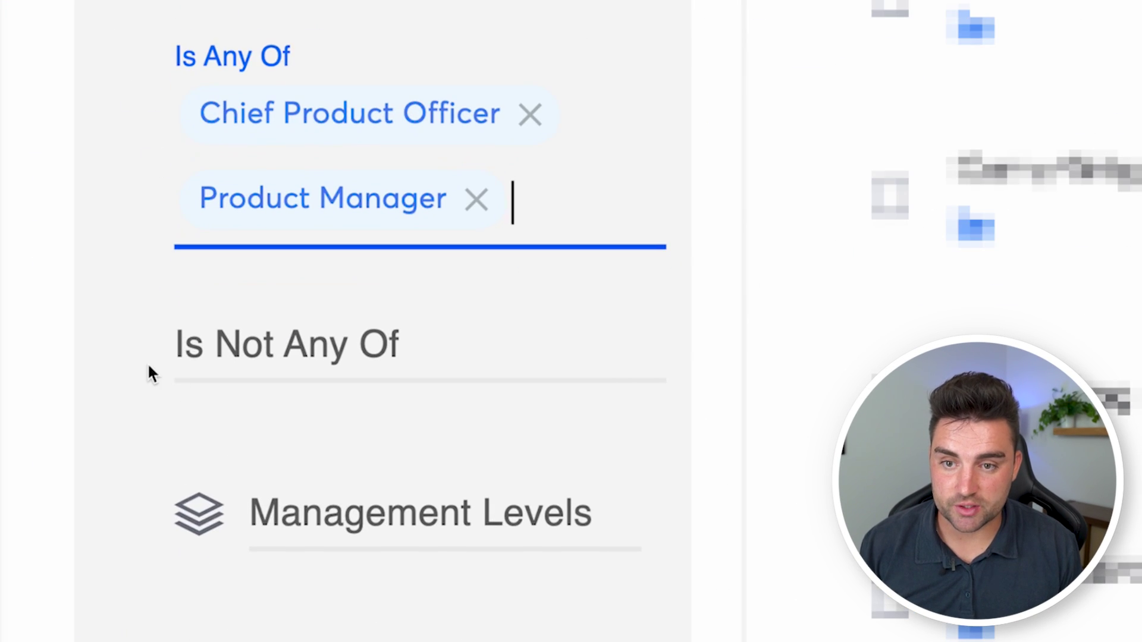
{"action": "left_click", "coordinate": [260, 462]}
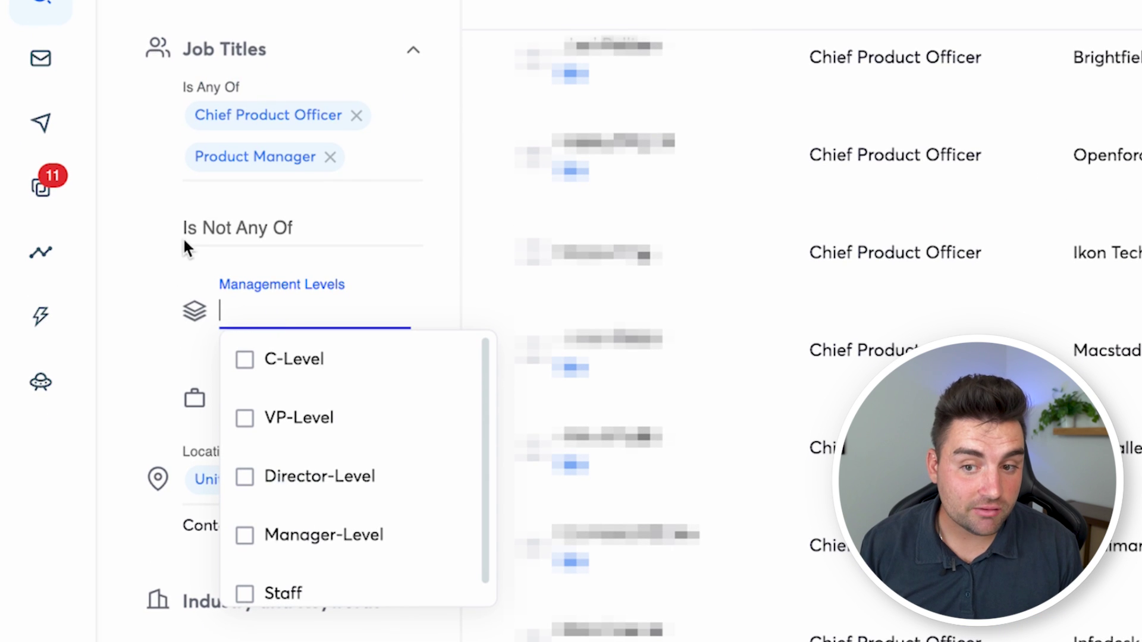
{"action": "left_click", "coordinate": [244, 420]}
{"action": "left_click", "coordinate": [244, 478]}
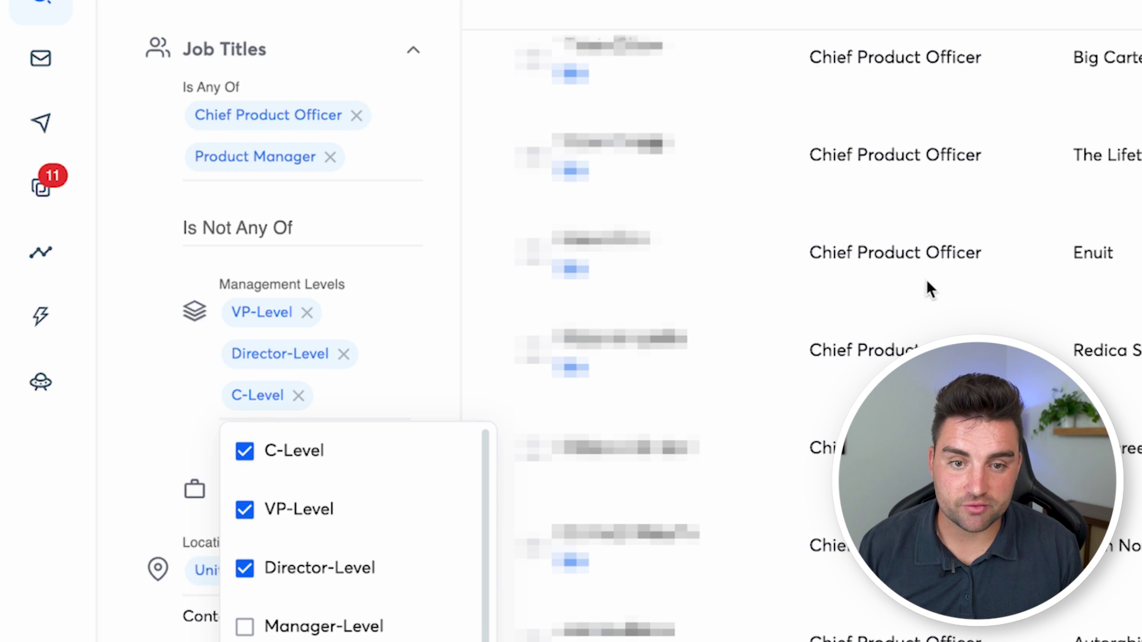
{"action": "scroll", "coordinate": [273, 621], "scroll_direction": "down", "scroll_amount": 1}
{"action": "left_click", "coordinate": [131, 488]}
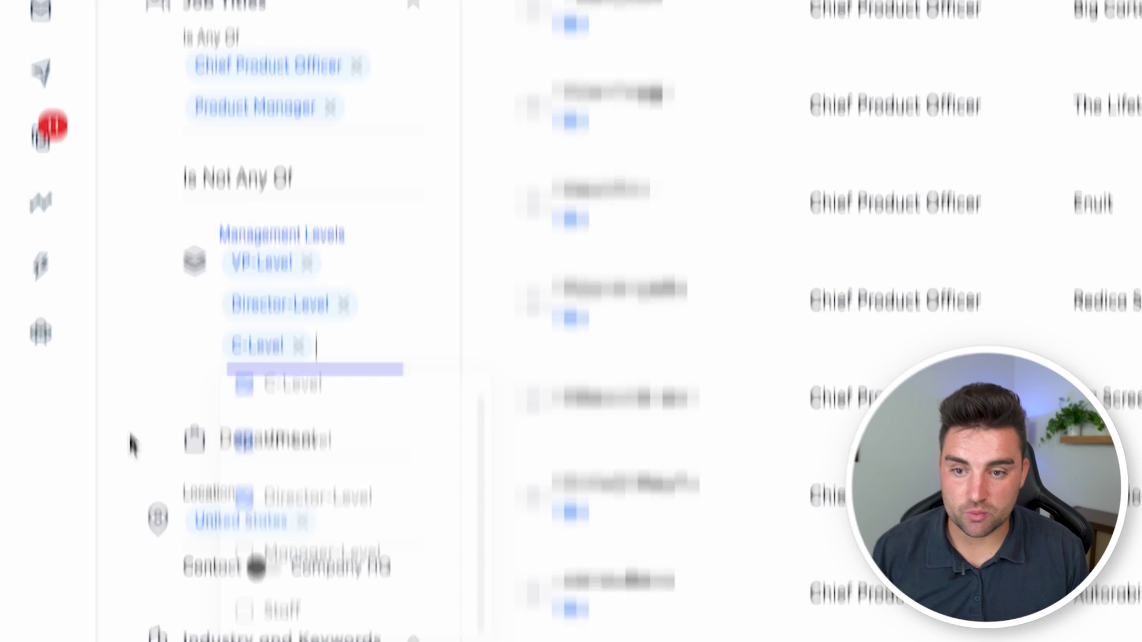
{"action": "left_click", "coordinate": [77, 476]}
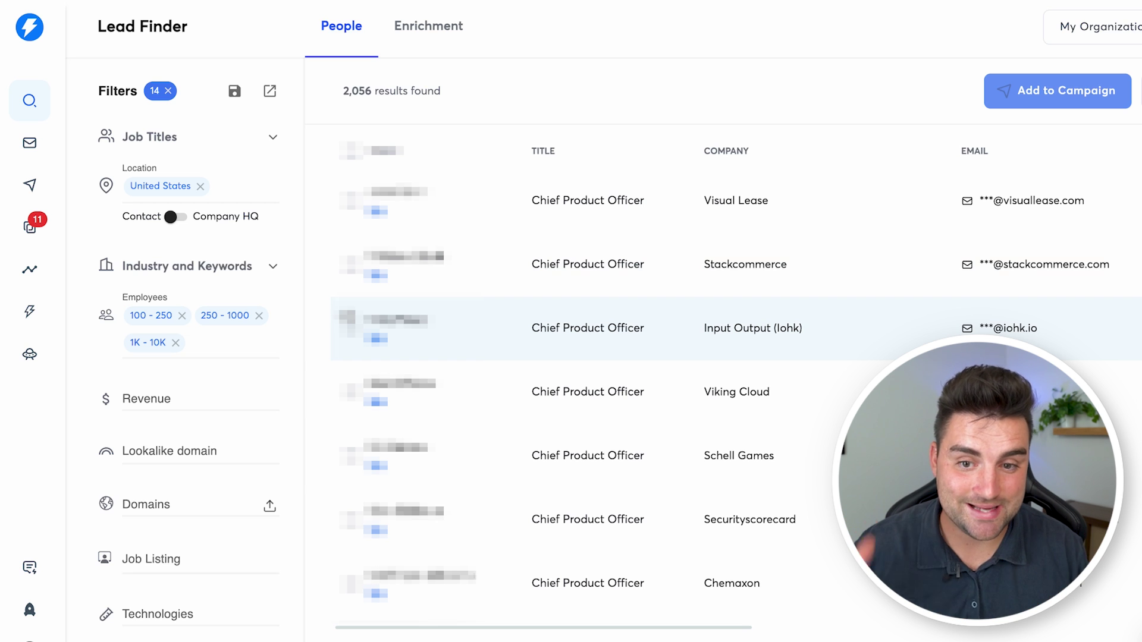
Remove the 1K - 10K range from the employee count filter.
{"action": "left_click", "coordinate": [175, 343]}
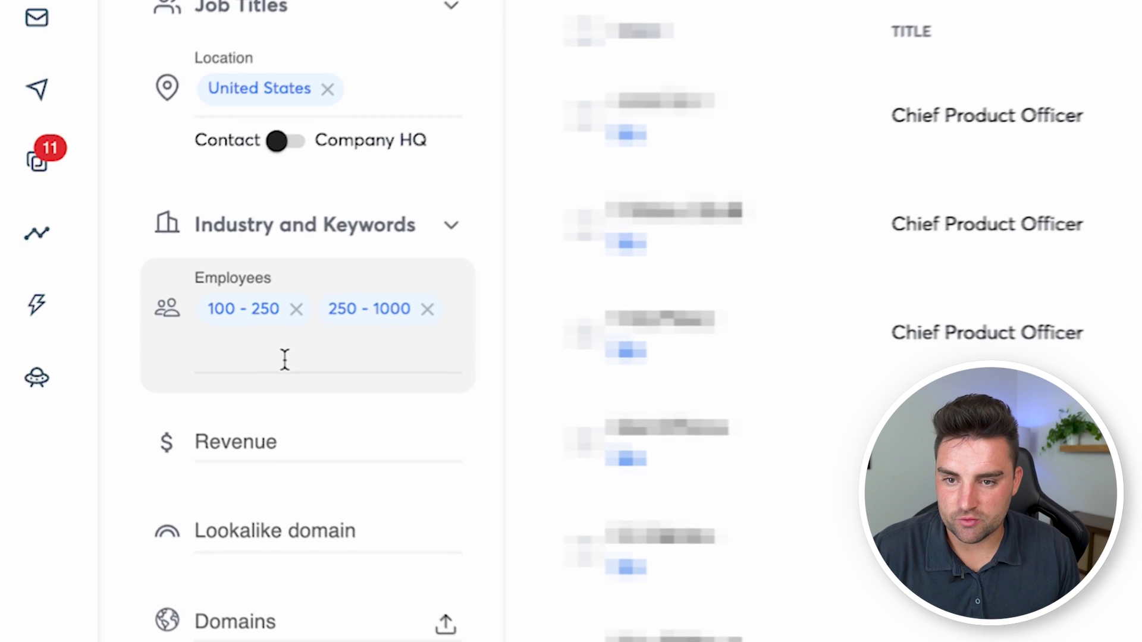
{"action": "scroll", "coordinate": [291, 359], "scroll_direction": "down", "scroll_amount": 5}
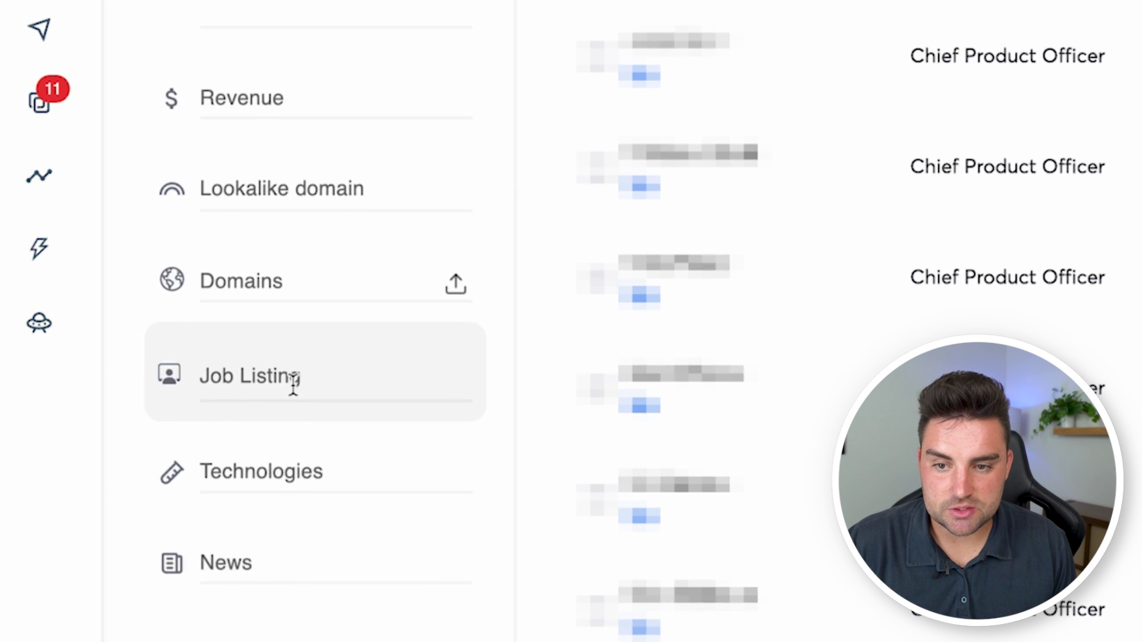
{"action": "scroll", "coordinate": [288, 158], "scroll_direction": "up", "scroll_amount": 5}
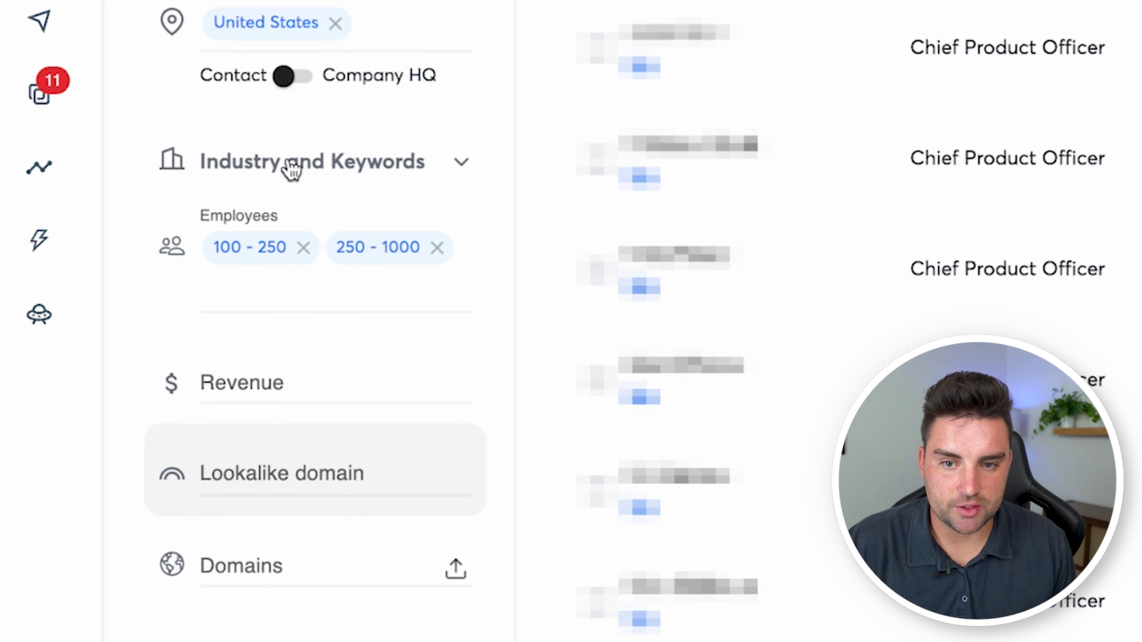
{"action": "scroll", "coordinate": [288, 167], "scroll_direction": "down", "scroll_amount": 5}
{"action": "scroll", "coordinate": [289, 593], "scroll_direction": "up", "scroll_amount": 5}
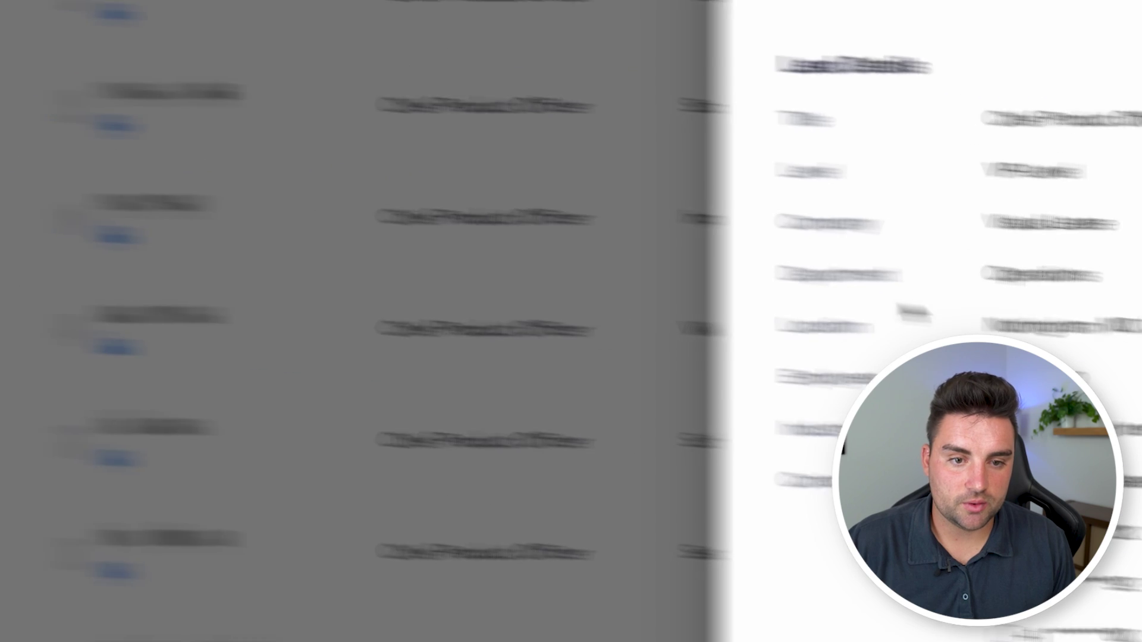
Close the open lead's details and view the details of the Viking Cloud lead.
{"action": "left_click", "coordinate": [342, 99]}
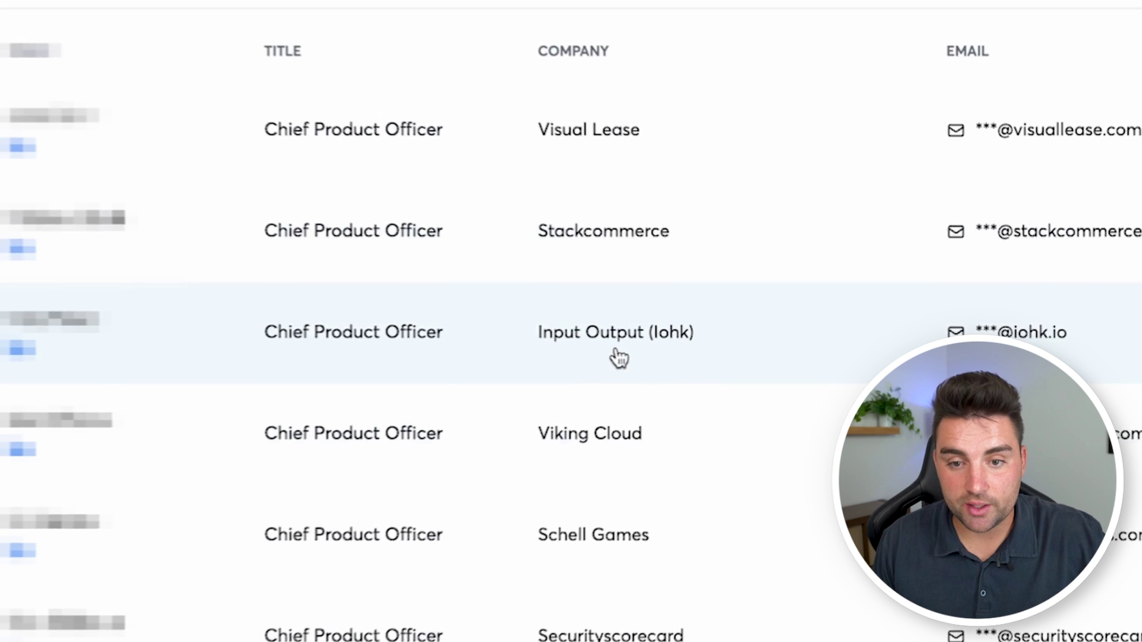
{"action": "left_click", "coordinate": [588, 456]}
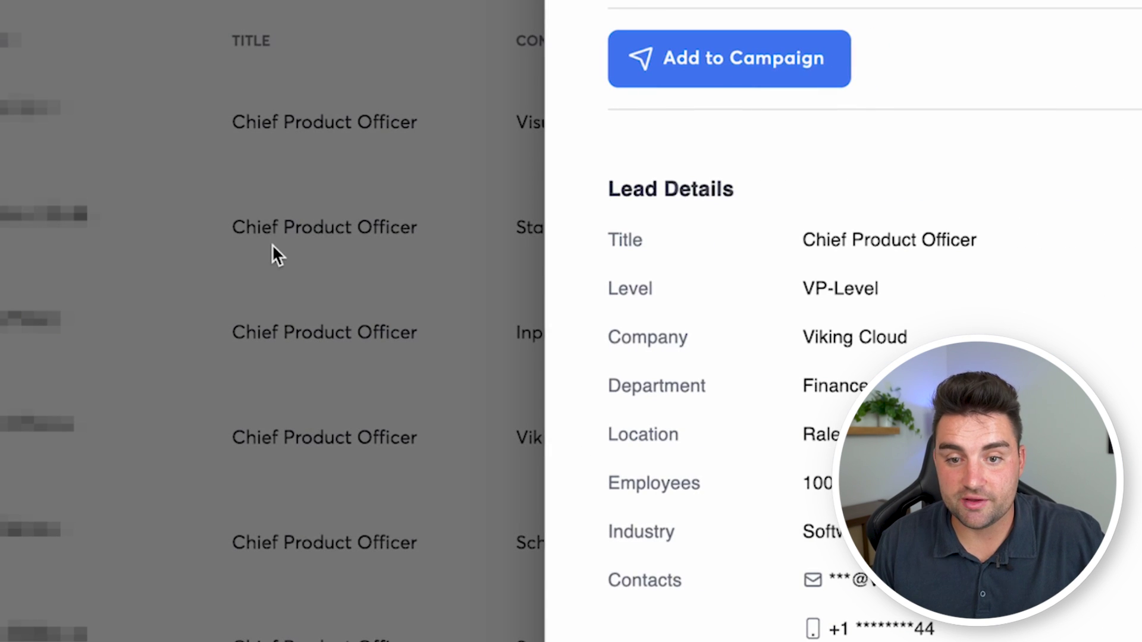
{"action": "left_click", "coordinate": [277, 254]}
Examine the Viking Cloud and Stackcommerce websites to judge whether these companies fit the target segment.
{"action": "left_click", "coordinate": [542, 451]}
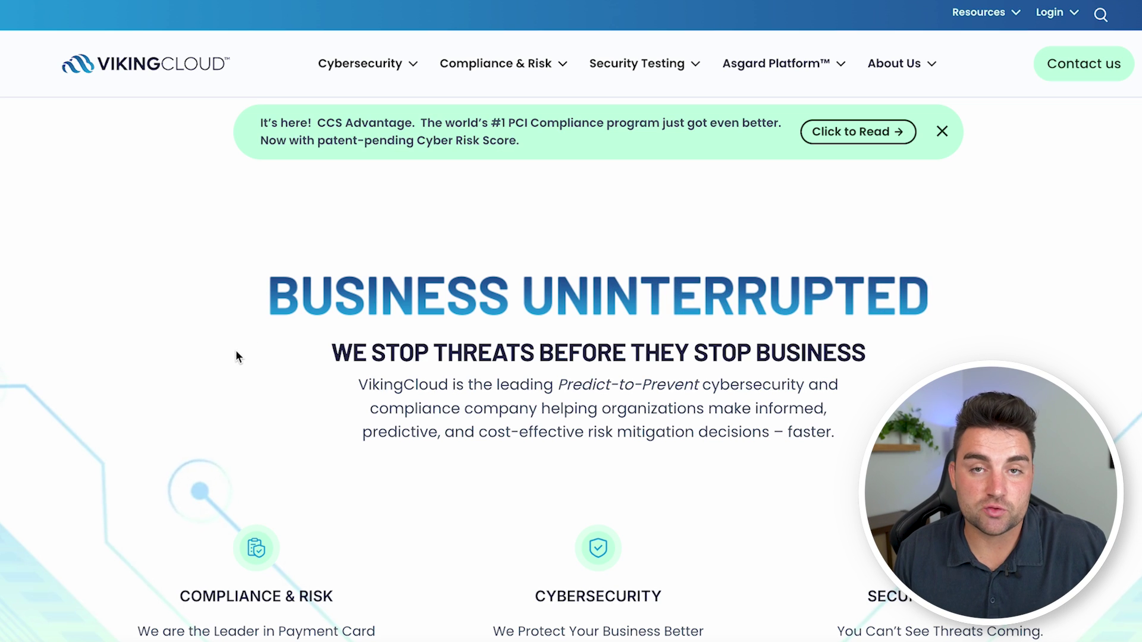
{"action": "scroll", "coordinate": [236, 349], "scroll_direction": "down", "scroll_amount": 3}
{"action": "scroll", "coordinate": [235, 348], "scroll_direction": "up", "scroll_amount": 4}
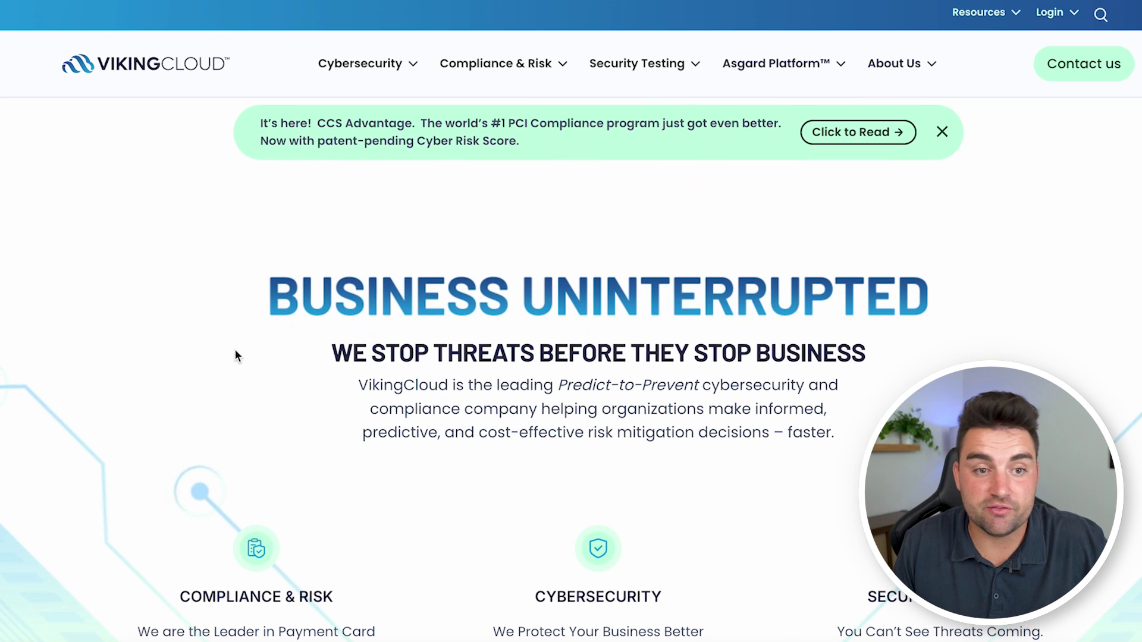
{"action": "scroll", "coordinate": [186, 304], "scroll_direction": "down", "scroll_amount": 15}
{"action": "scroll", "coordinate": [186, 304], "scroll_direction": "up", "scroll_amount": 6}
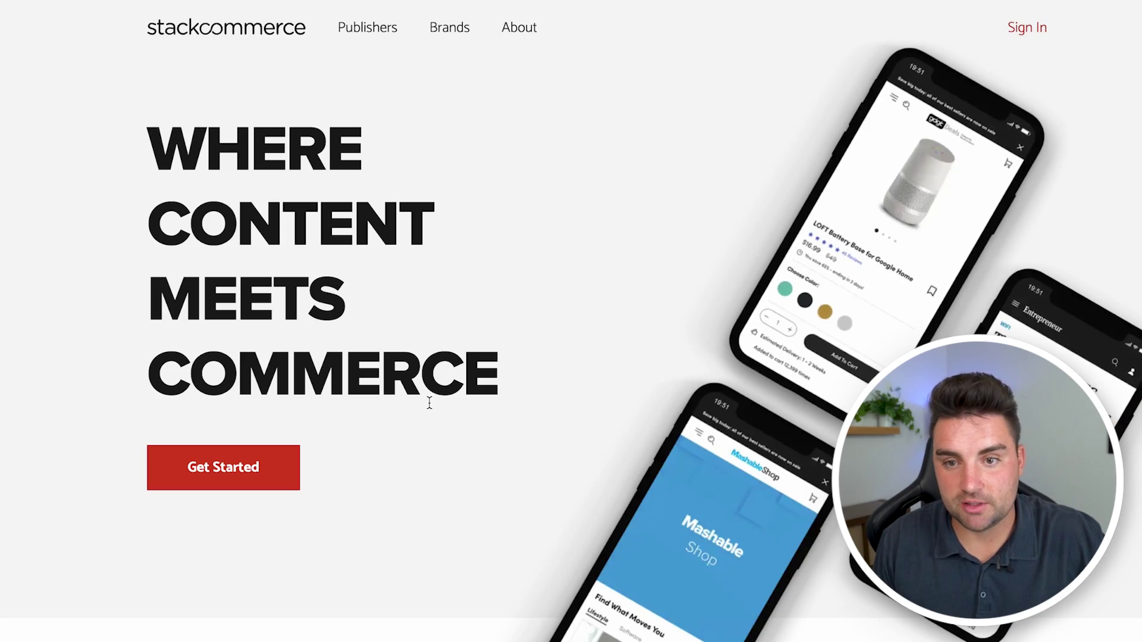
{"action": "scroll", "coordinate": [431, 402], "scroll_direction": "down", "scroll_amount": 15}
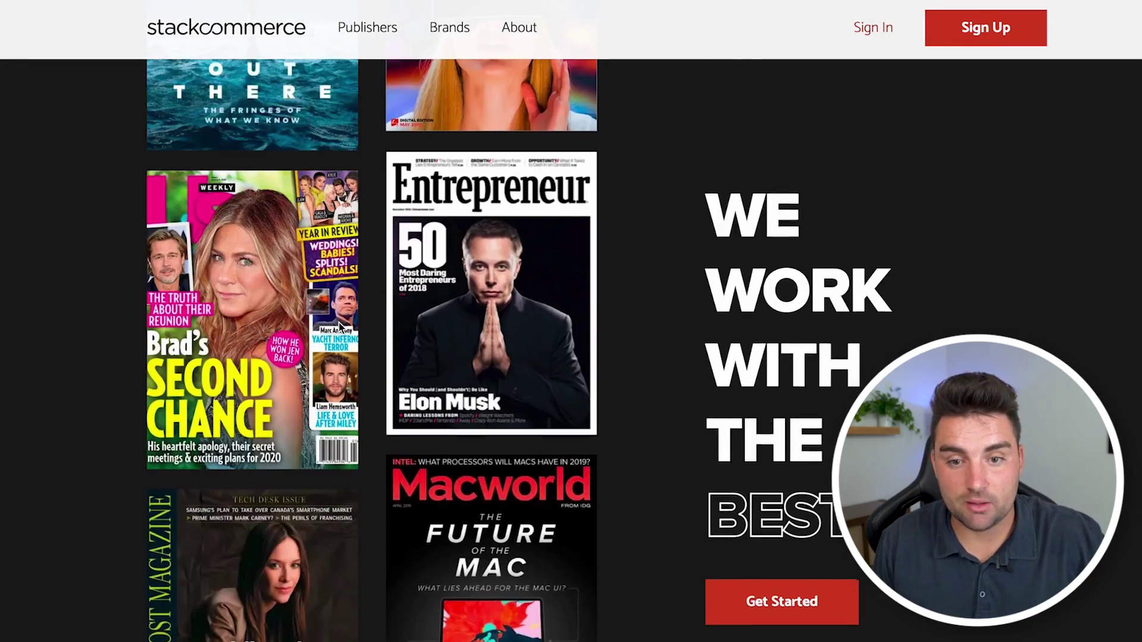
{"action": "scroll", "coordinate": [339, 325], "scroll_direction": "up", "scroll_amount": 15}
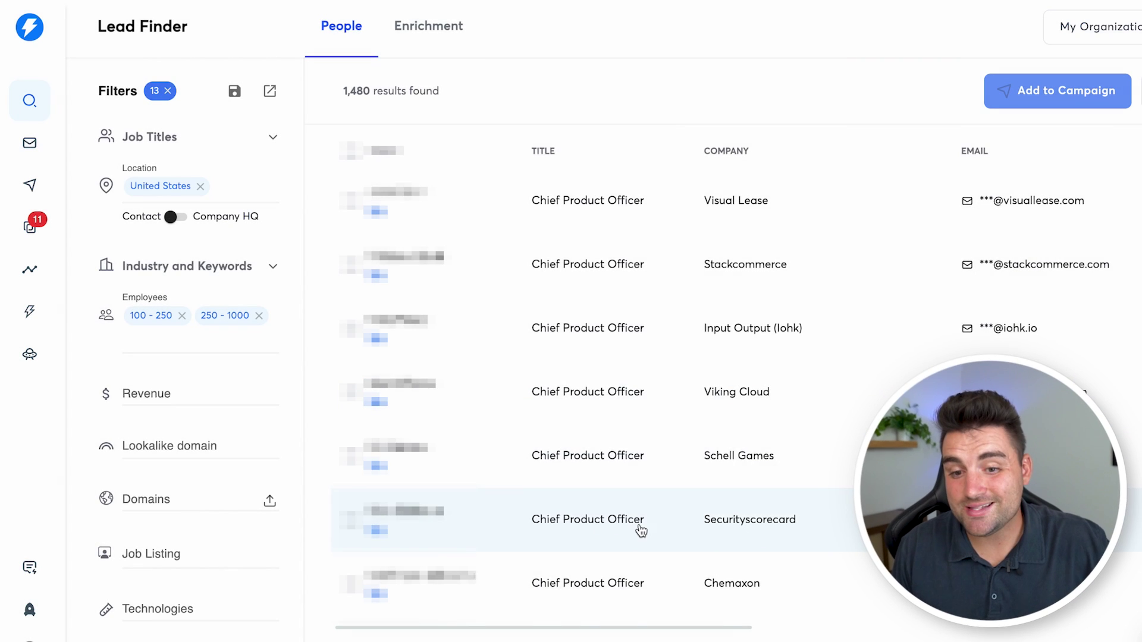
Set the industries filter to Computer Software and Internet.
{"action": "scroll", "coordinate": [666, 527], "scroll_direction": "down", "scroll_amount": 3}
{"action": "scroll", "coordinate": [737, 452], "scroll_direction": "down", "scroll_amount": 6}
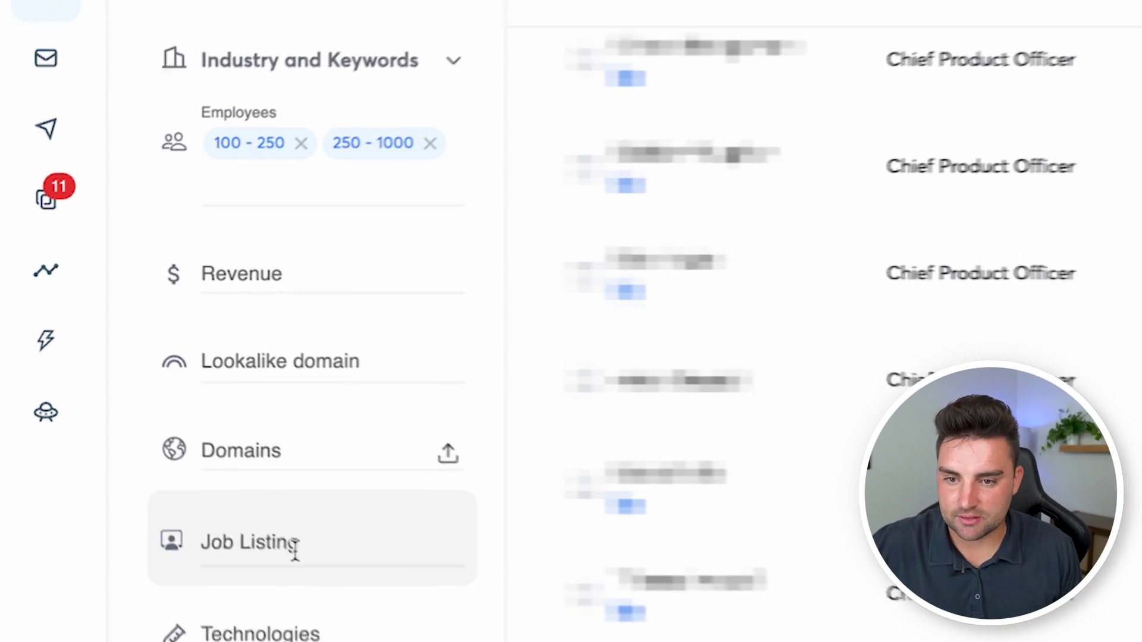
{"action": "scroll", "coordinate": [295, 550], "scroll_direction": "down", "scroll_amount": 2}
{"action": "scroll", "coordinate": [303, 538], "scroll_direction": "up", "scroll_amount": 5}
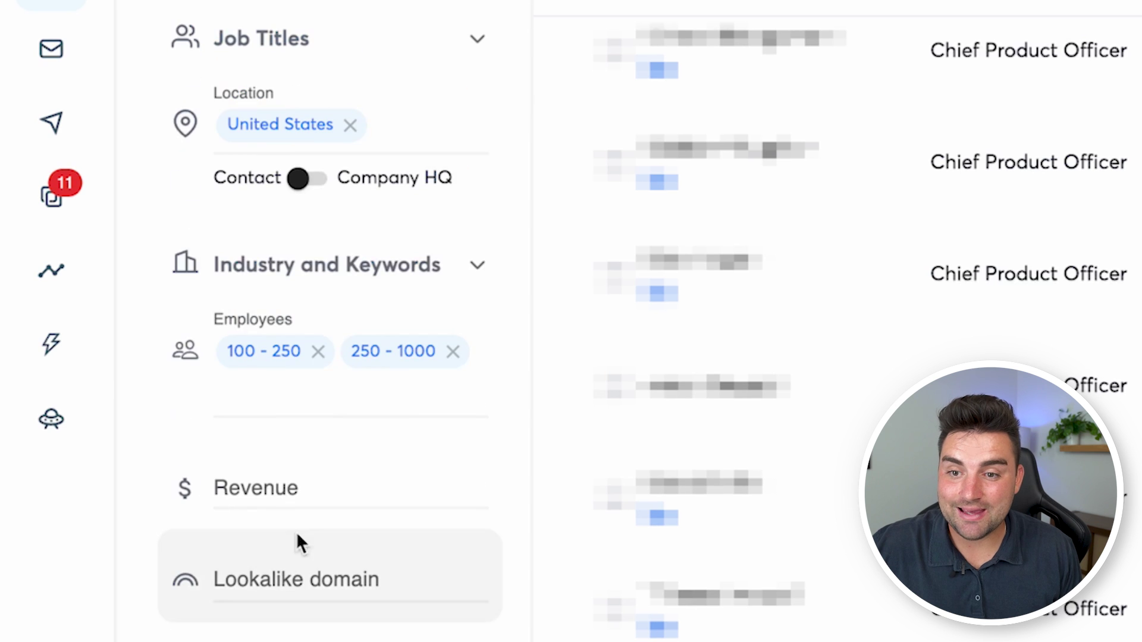
{"action": "scroll", "coordinate": [347, 373], "scroll_direction": "down", "scroll_amount": 1}
{"action": "scroll", "coordinate": [337, 403], "scroll_direction": "down", "scroll_amount": 1}
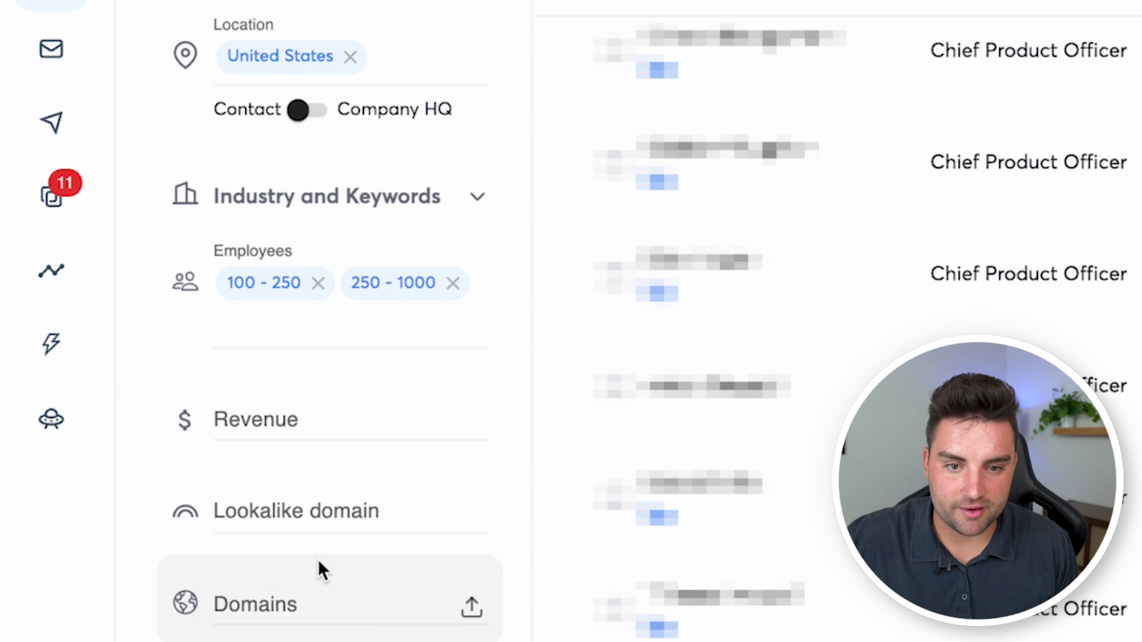
{"action": "scroll", "coordinate": [339, 562], "scroll_direction": "up", "scroll_amount": 2}
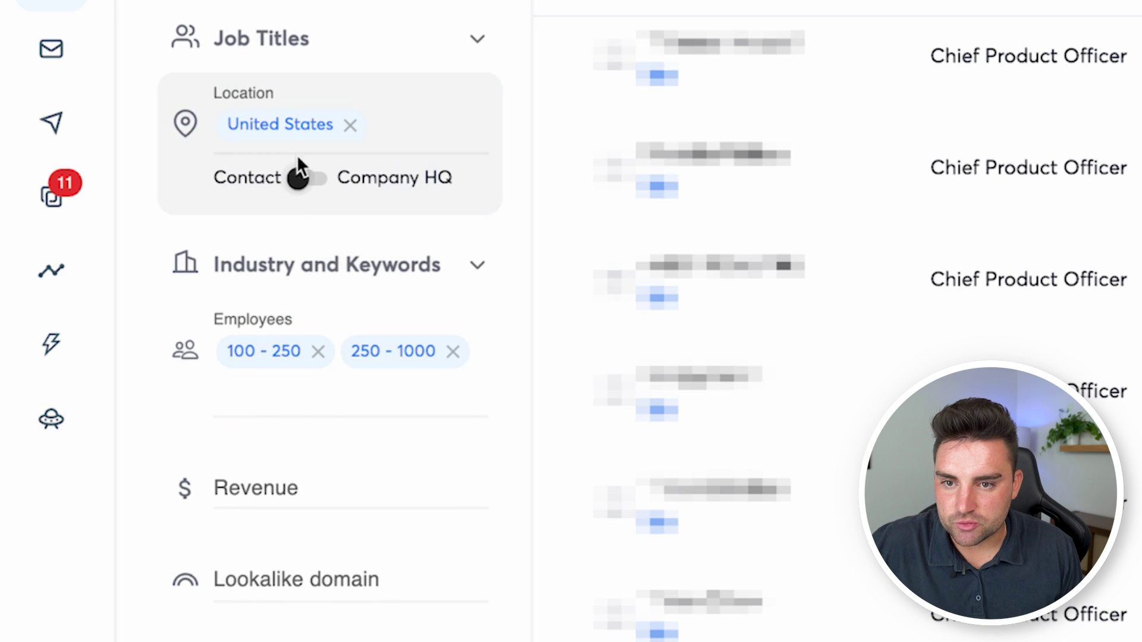
{"action": "scroll", "coordinate": [314, 492], "scroll_direction": "down", "scroll_amount": 1}
{"action": "scroll", "coordinate": [306, 515], "scroll_direction": "down", "scroll_amount": 2}
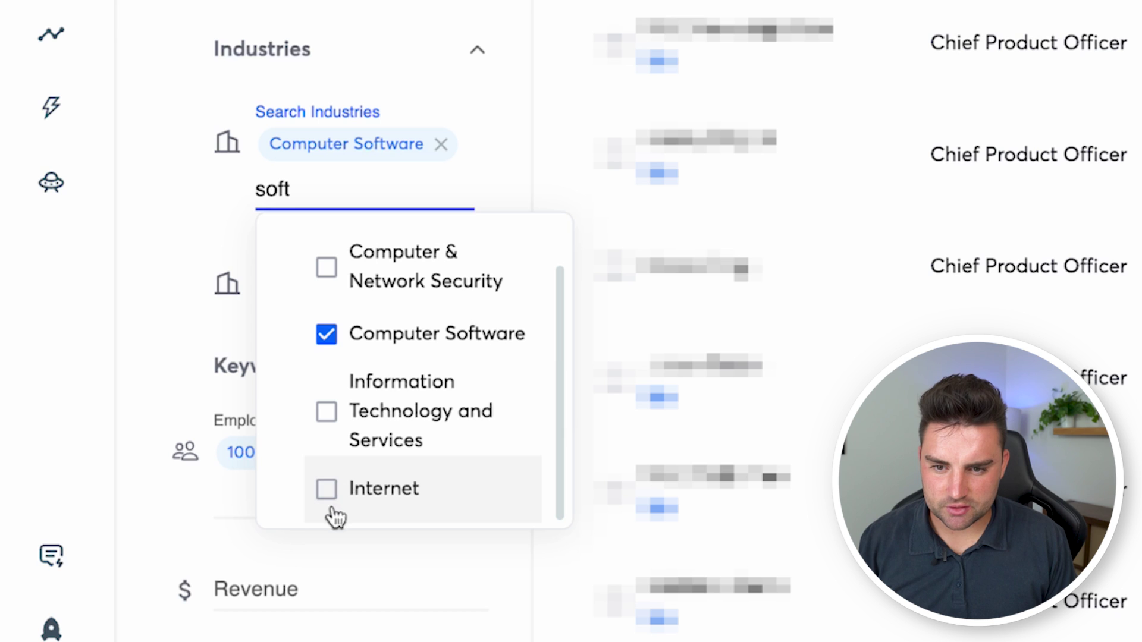
{"action": "left_click", "coordinate": [327, 494]}
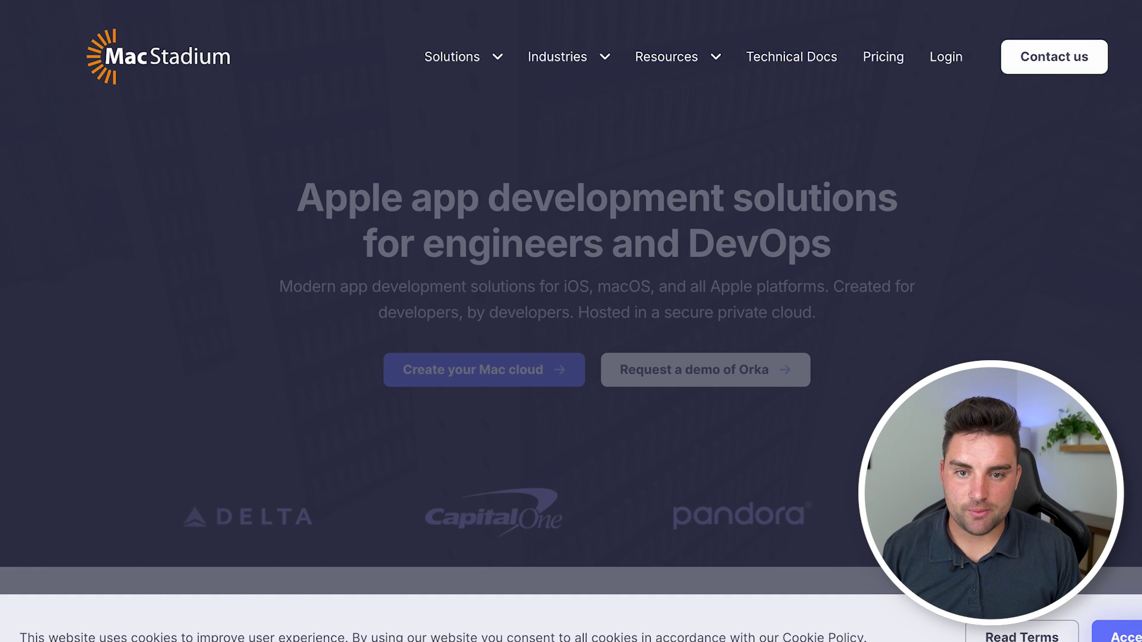
Accept the cookies on the MacStadium website and close the lead details in the Lead Finder.
{"action": "left_click", "coordinate": [1118, 633]}
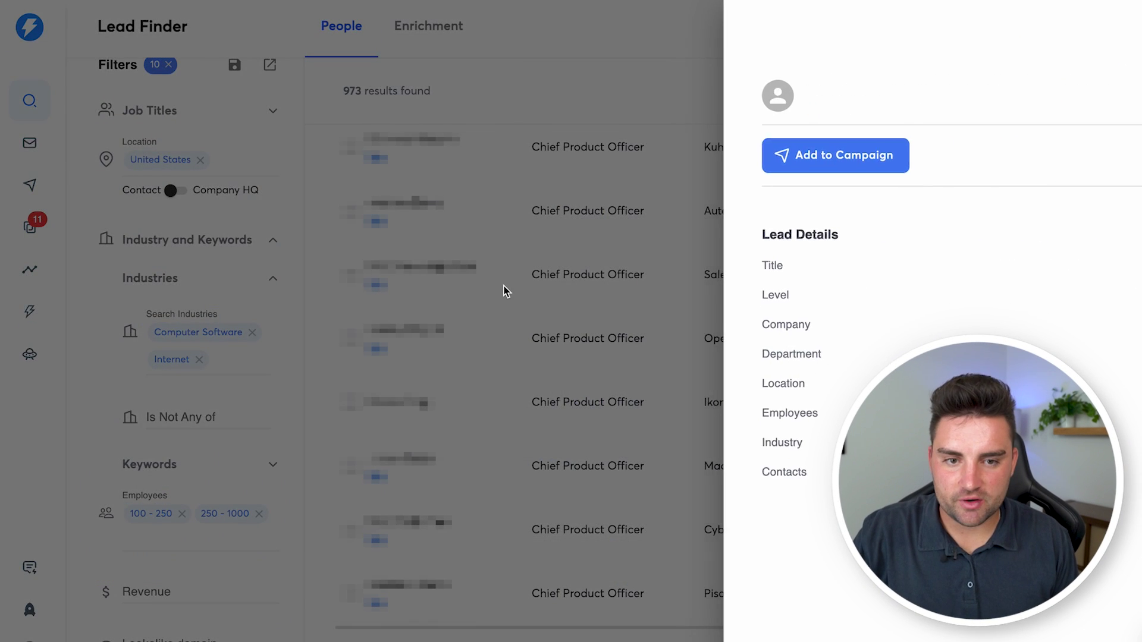
{"action": "left_click", "coordinate": [502, 291]}
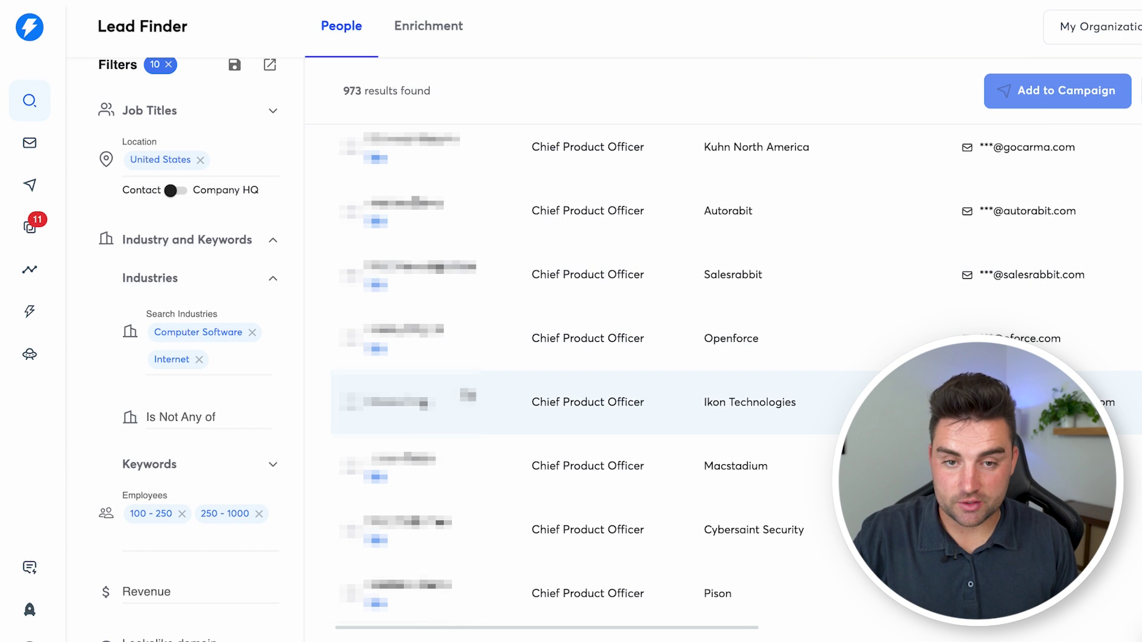
{"action": "scroll", "coordinate": [237, 350], "scroll_direction": "up", "scroll_amount": 1}
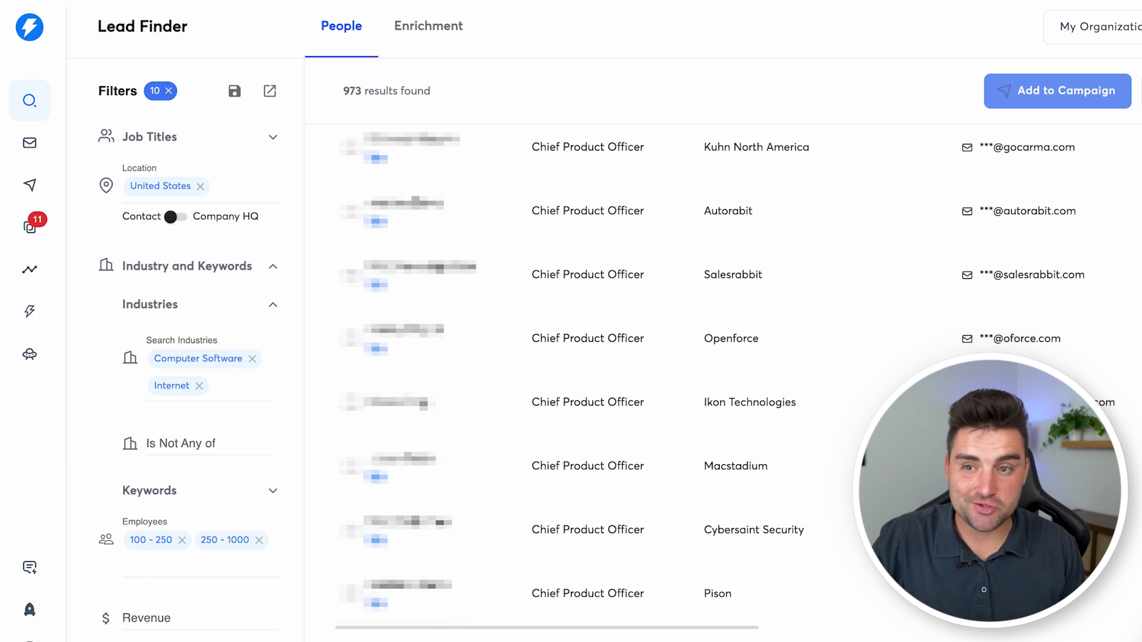
Check the micro-segment planning sheet in Google Sheets, and examine the Pison company website.
{"action": "left_click", "coordinate": [102, 1]}
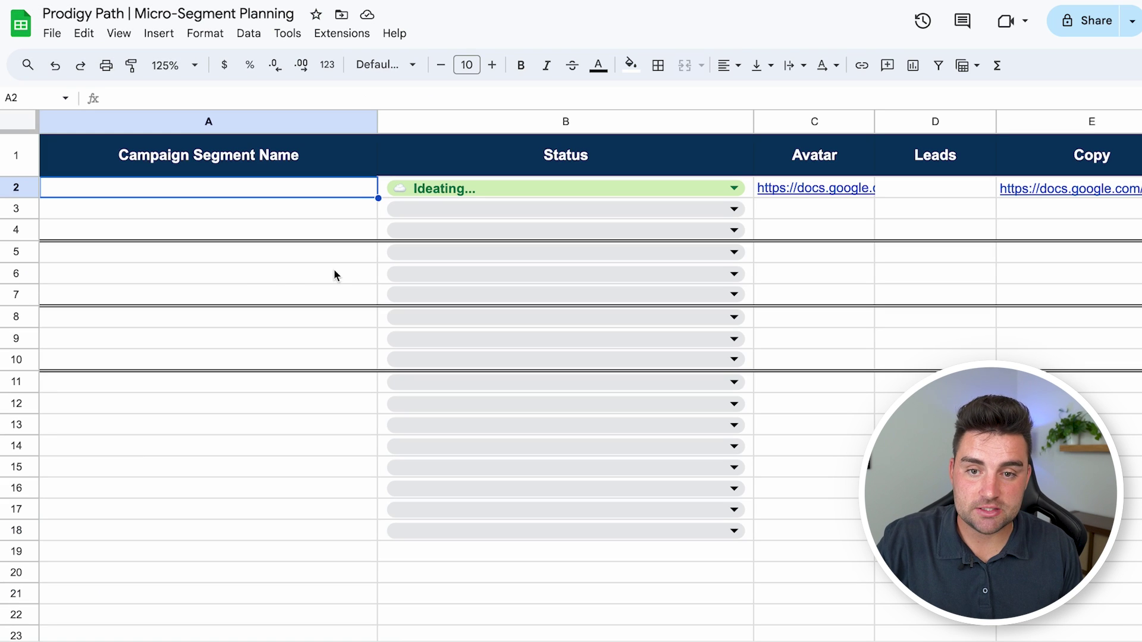
{"action": "key", "text": "ctrl+shift+Tab"}
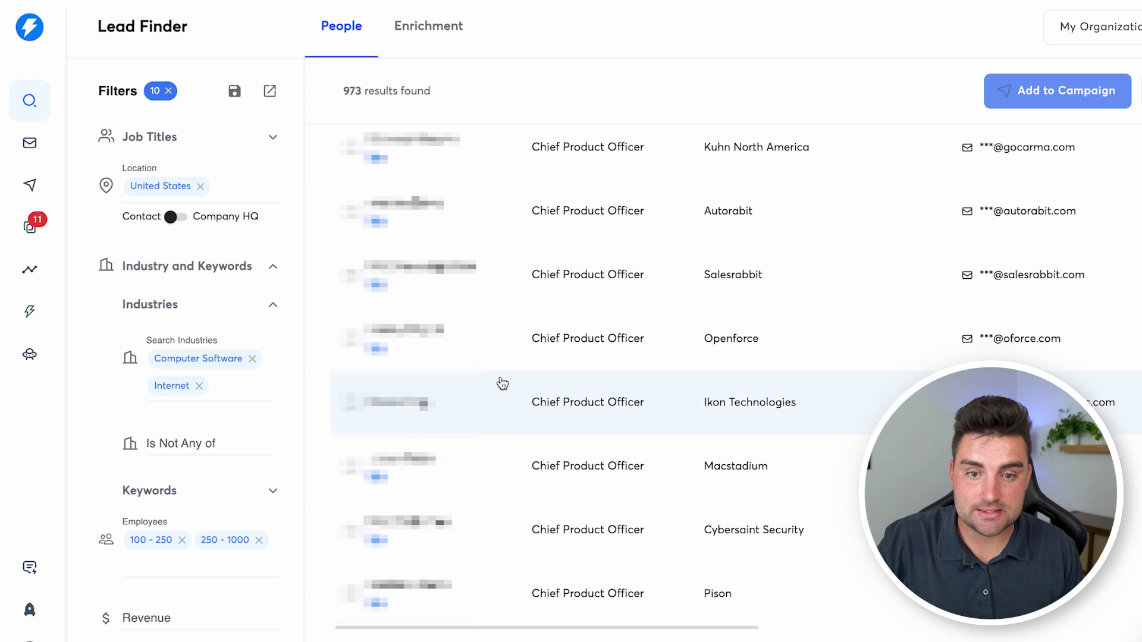
{"action": "scroll", "coordinate": [327, 398], "scroll_direction": "down", "scroll_amount": 3}
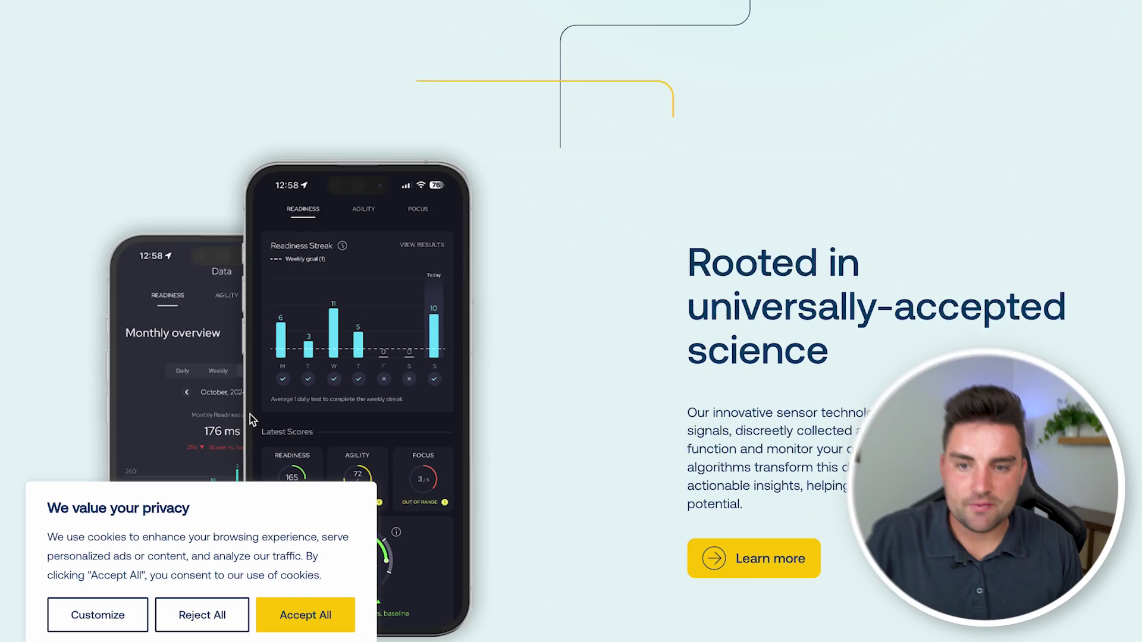
{"action": "scroll", "coordinate": [256, 410], "scroll_direction": "down", "scroll_amount": 15}
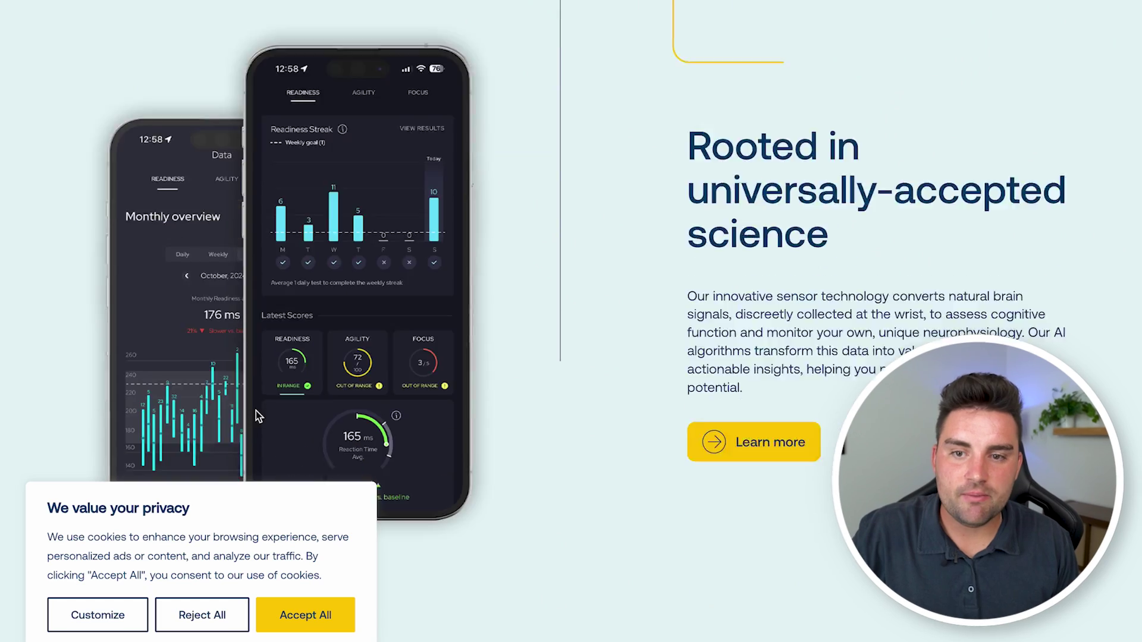
{"action": "scroll", "coordinate": [255, 410], "scroll_direction": "down", "scroll_amount": 4}
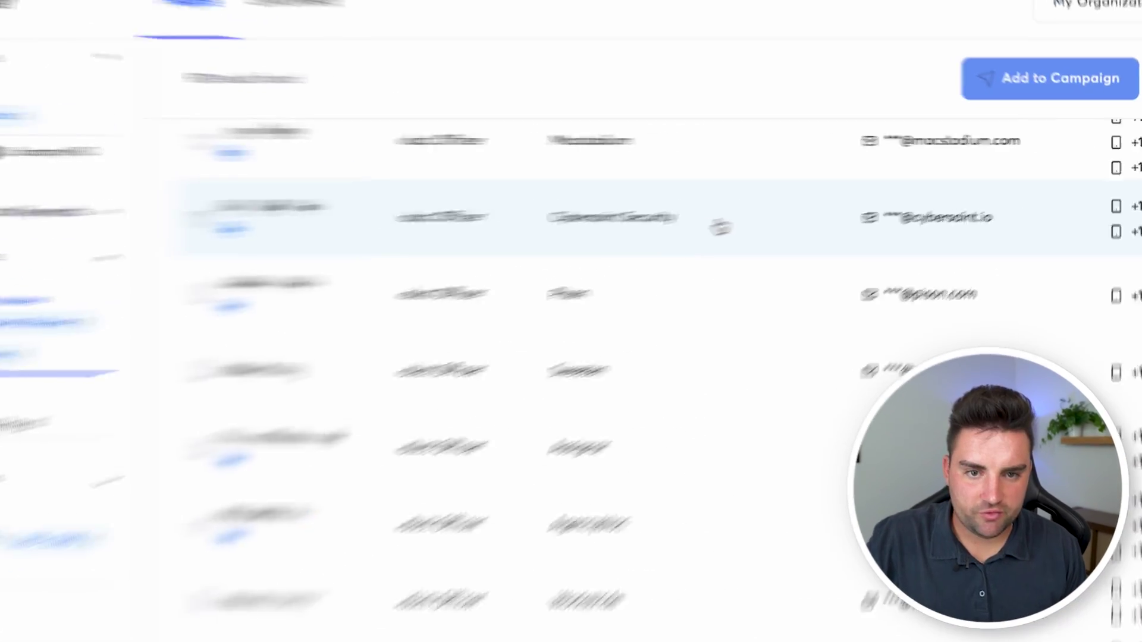
Examine the contact, location, employee count and industry columns of the lead results.
{"action": "scroll", "coordinate": [449, 253], "scroll_direction": "right", "scroll_amount": 15}
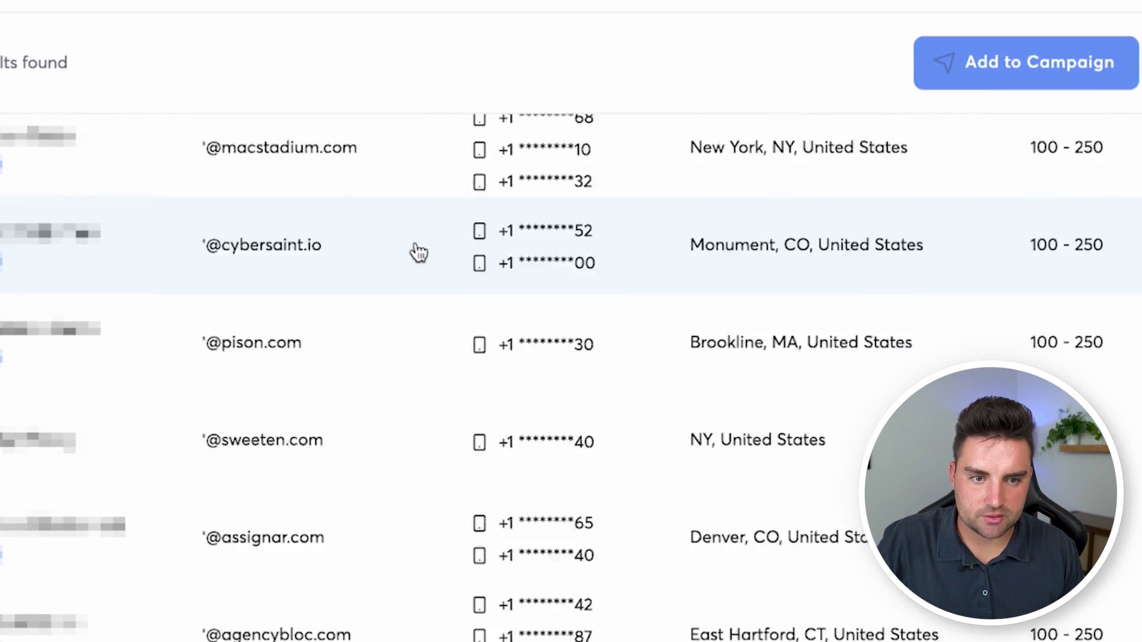
{"action": "scroll", "coordinate": [855, 256], "scroll_direction": "right", "scroll_amount": 2}
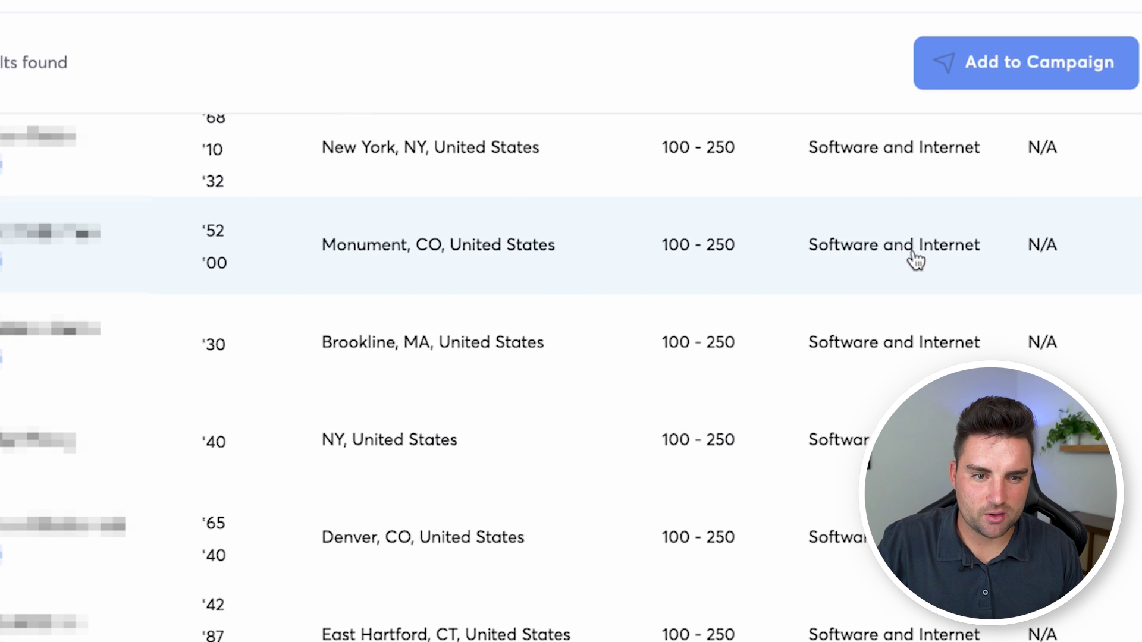
{"action": "scroll", "coordinate": [916, 260], "scroll_direction": "right", "scroll_amount": 12}
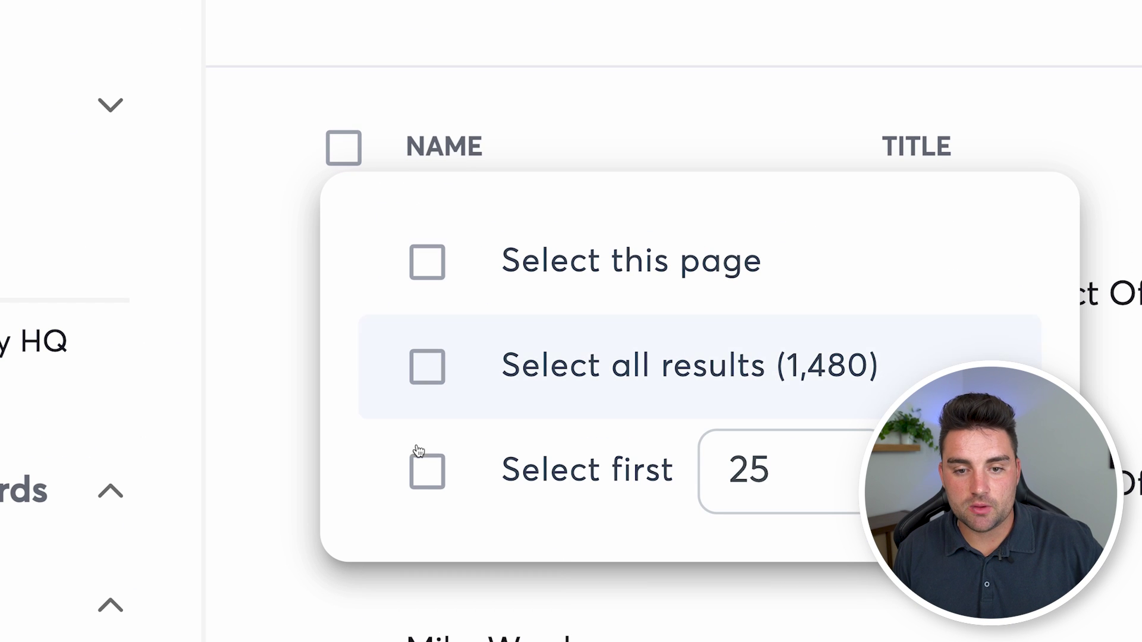
Select all results of the filtered lead search, not just the current page.
{"action": "left_click", "coordinate": [428, 367]}
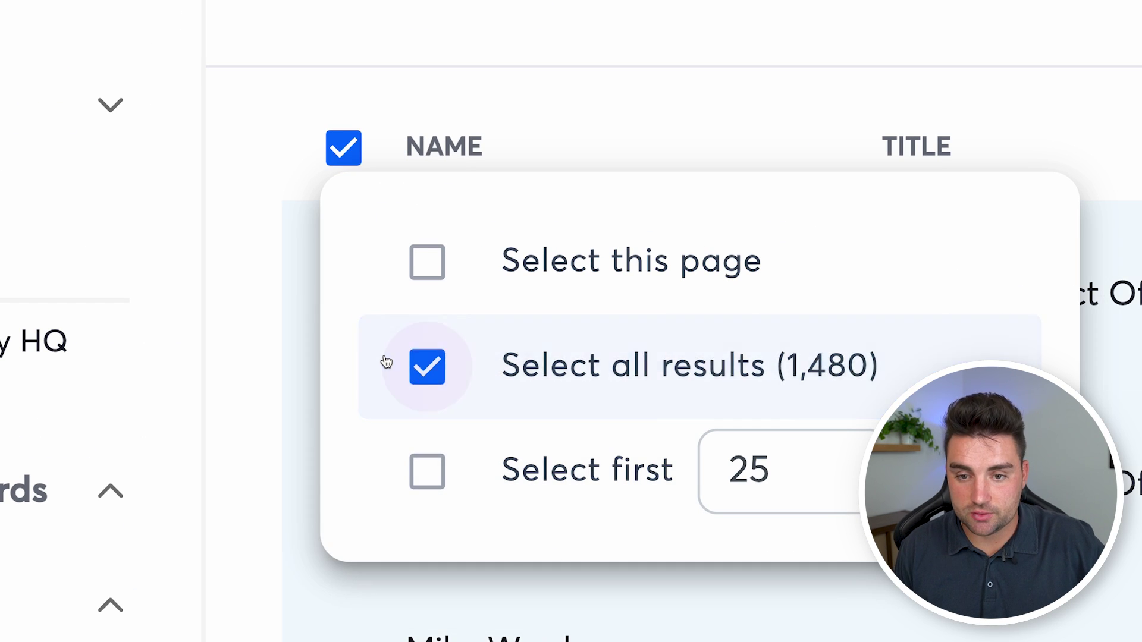
{"action": "left_click", "coordinate": [1005, 89]}
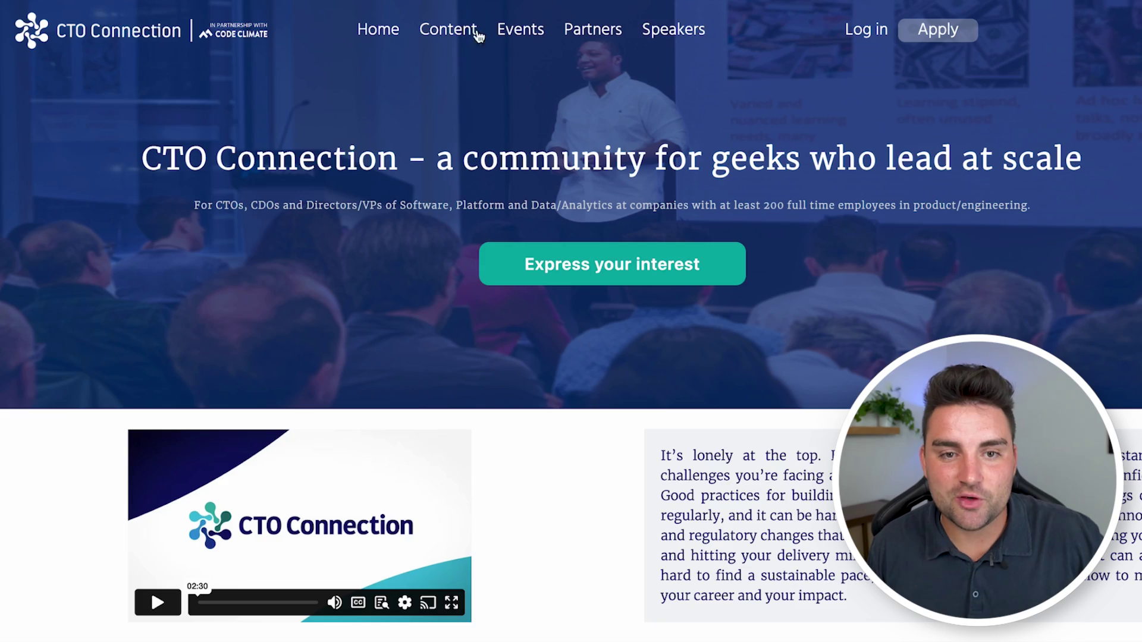
Open the full video library from the CTO Connection site's content resources and examine the speakers' job titles and companies.
{"action": "left_click", "coordinate": [452, 36]}
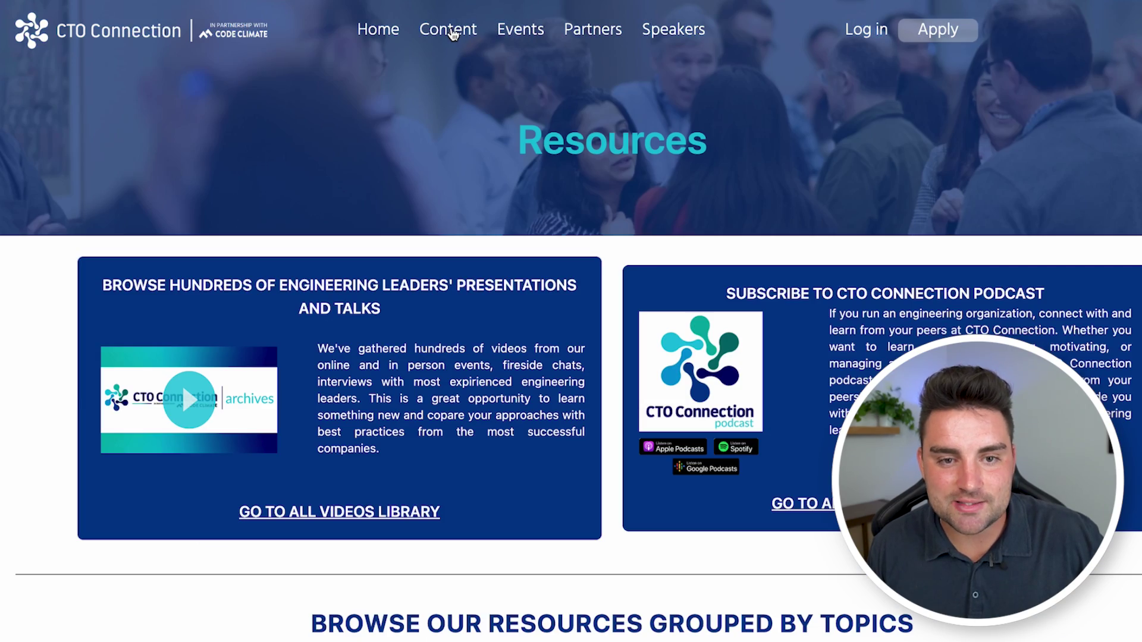
{"action": "left_click", "coordinate": [287, 513]}
{"action": "scroll", "coordinate": [293, 458], "scroll_direction": "down", "scroll_amount": 8}
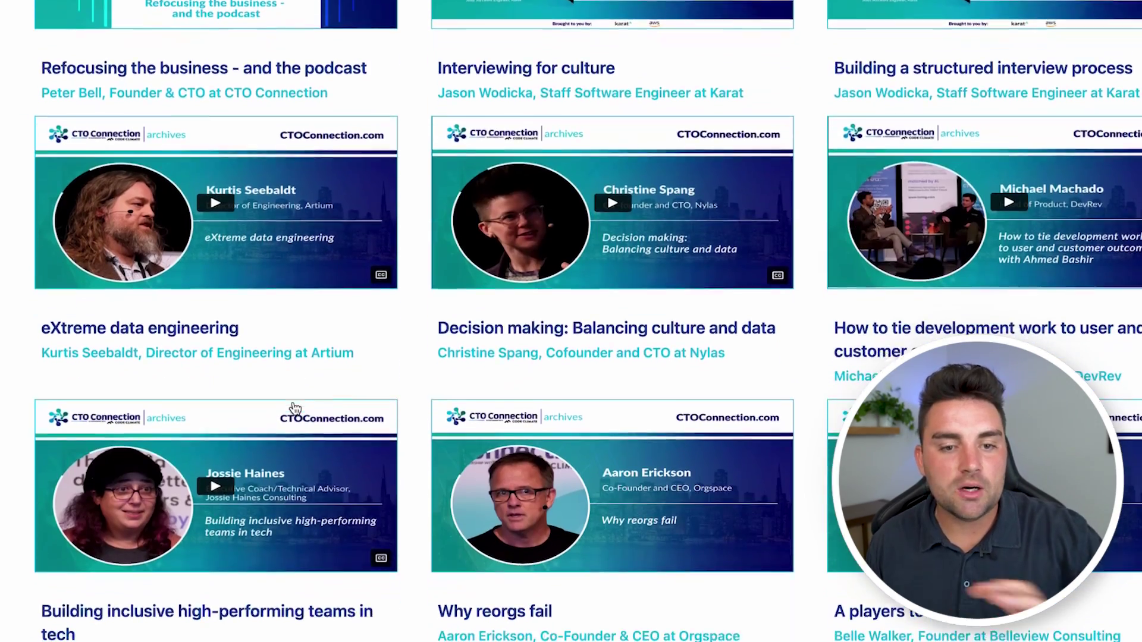
{"action": "scroll", "coordinate": [295, 408], "scroll_direction": "down", "scroll_amount": 5}
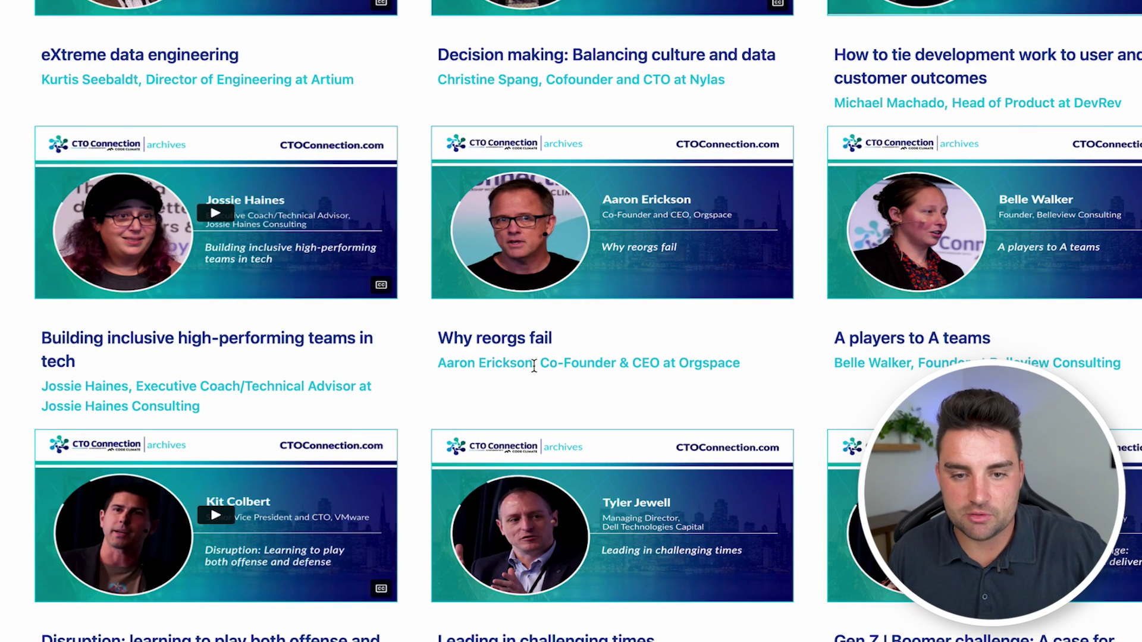
{"action": "scroll", "coordinate": [647, 385], "scroll_direction": "down", "scroll_amount": 4}
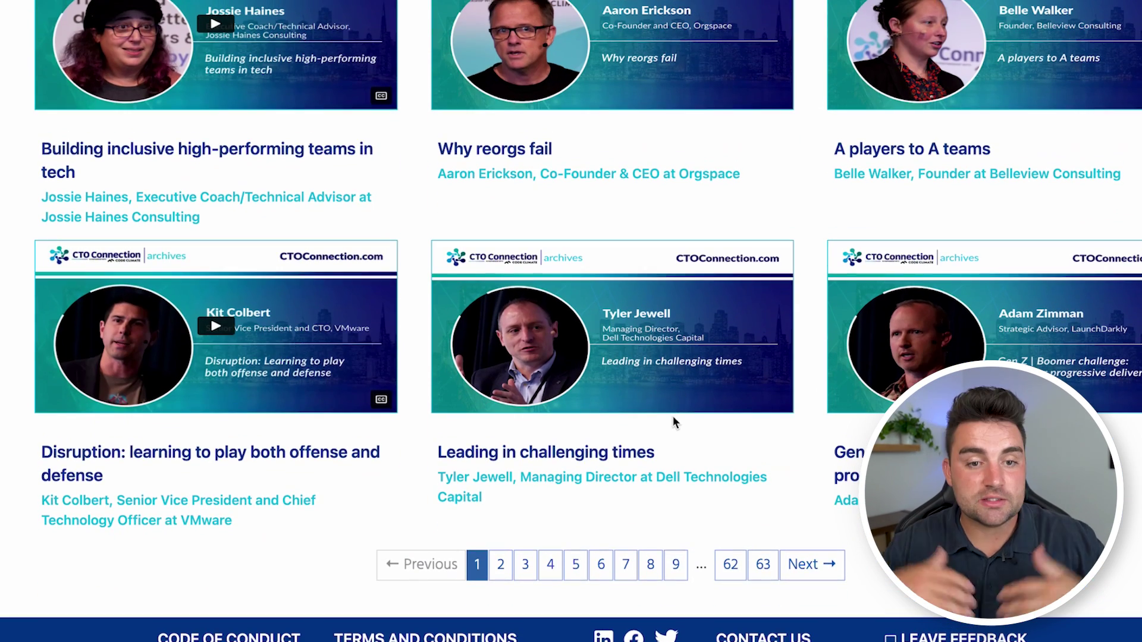
{"action": "scroll", "coordinate": [649, 443], "scroll_direction": "up", "scroll_amount": 10}
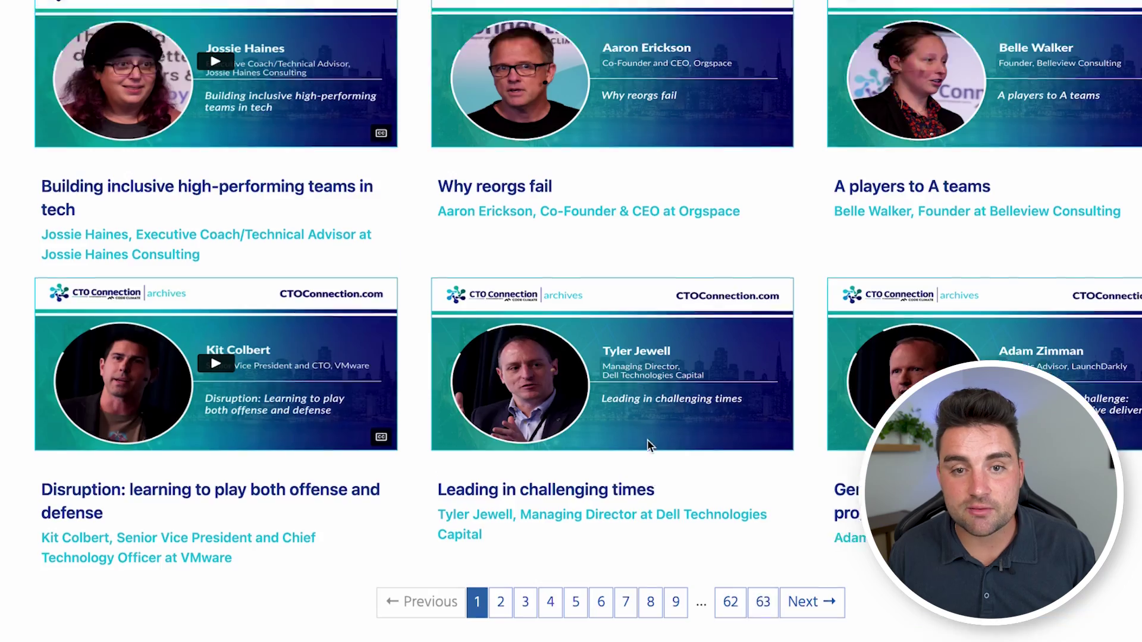
{"action": "scroll", "coordinate": [647, 442], "scroll_direction": "up", "scroll_amount": 6}
{"action": "scroll", "coordinate": [654, 321], "scroll_direction": "down", "scroll_amount": 5}
{"action": "scroll", "coordinate": [660, 198], "scroll_direction": "up", "scroll_amount": 3}
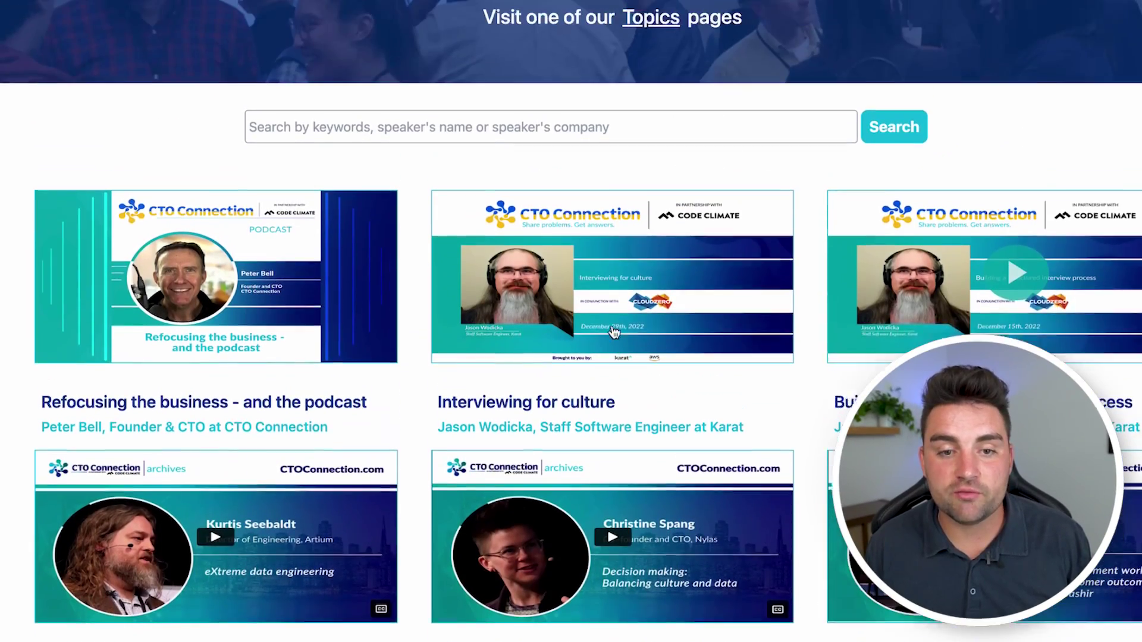